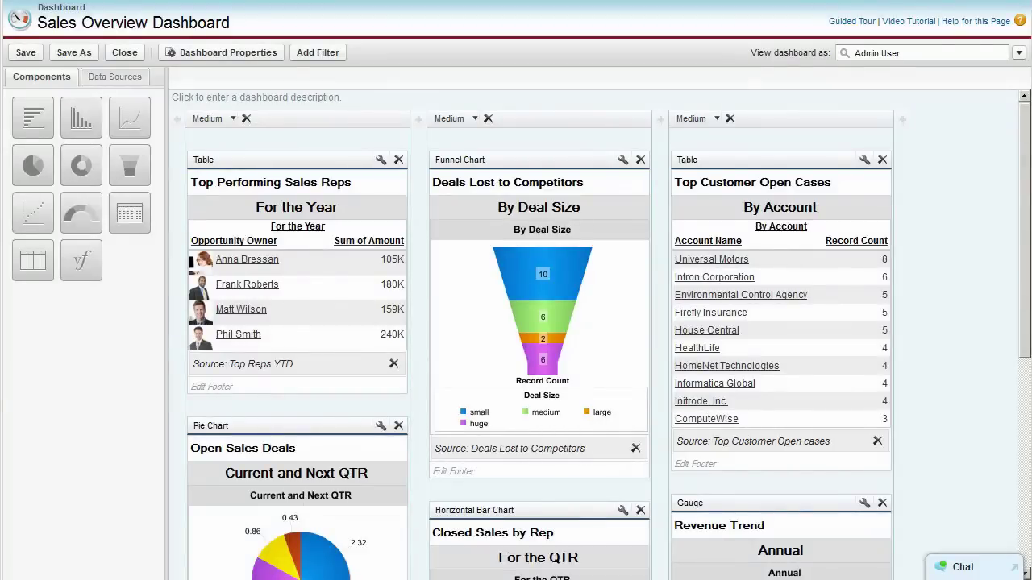
Browse the report data sources and chart types, and move an existing dashboard component
click(105, 78)
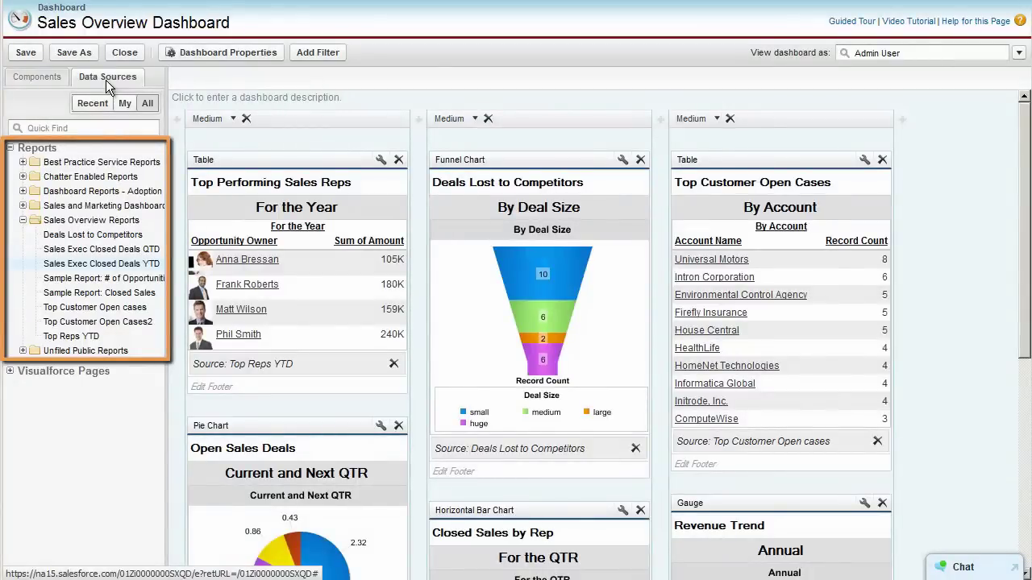
click(44, 77)
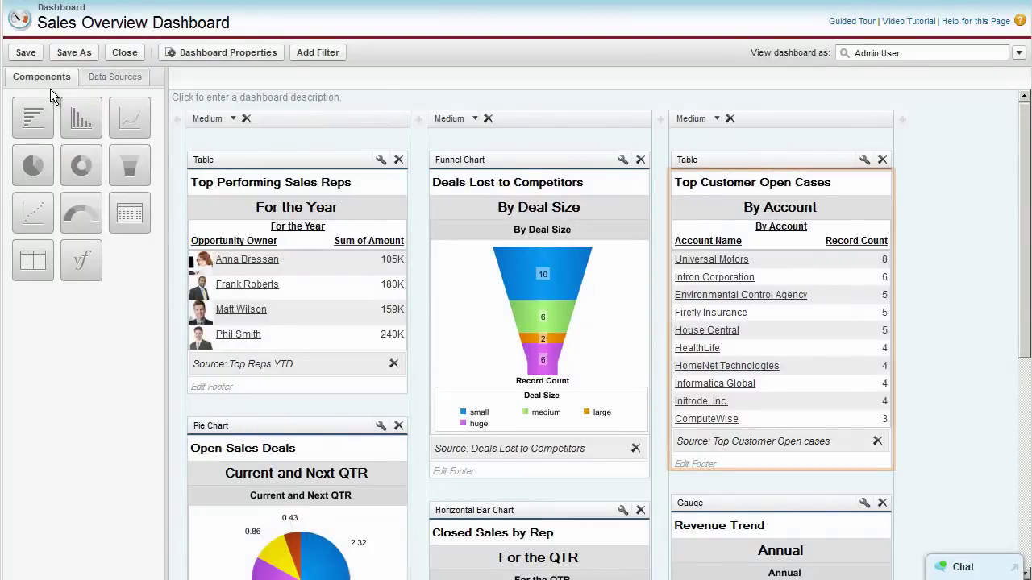
scroll(1025, 184, down, 1)
drag(1026, 185, 1022, 289)
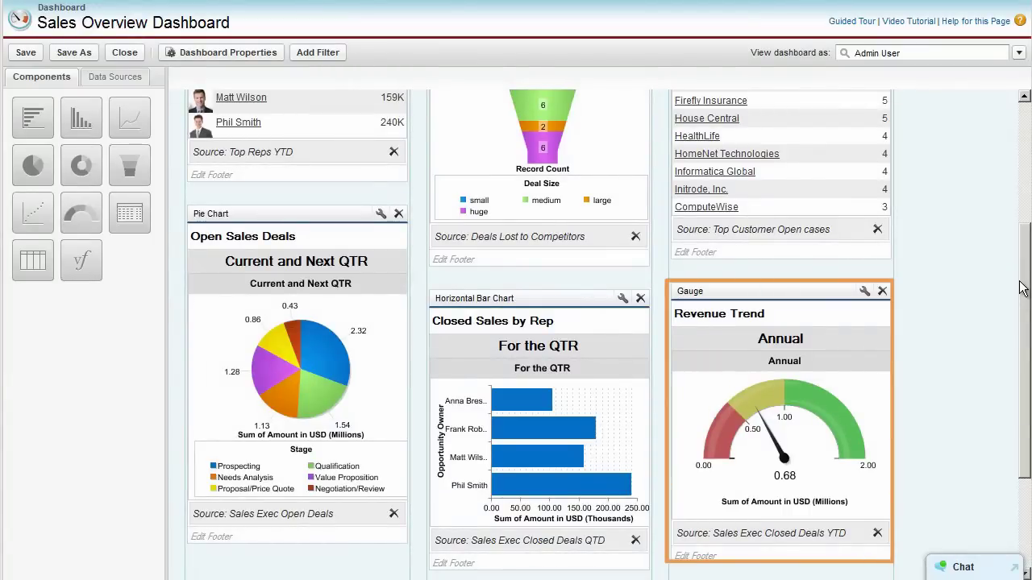
drag(1022, 288, 984, 158)
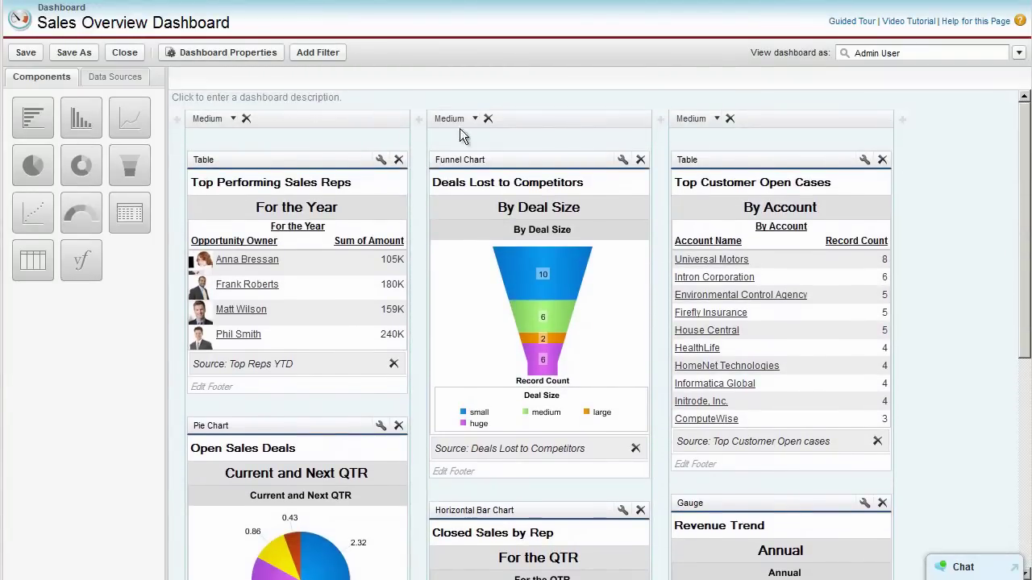
Add Sales Exec Closed Deals YTD to column three as a donut chart and open its editor
click(121, 79)
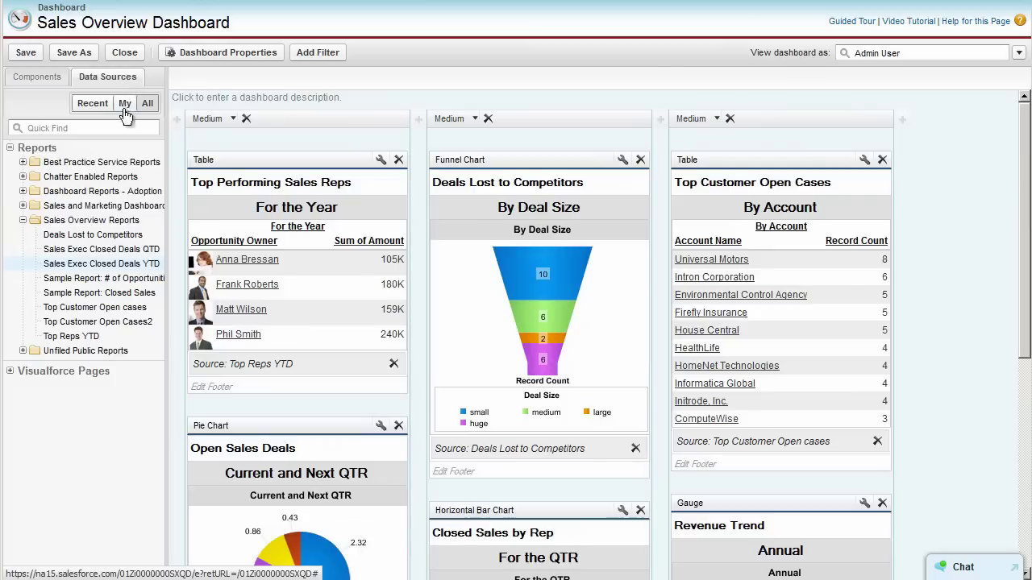
drag(115, 266, 709, 135)
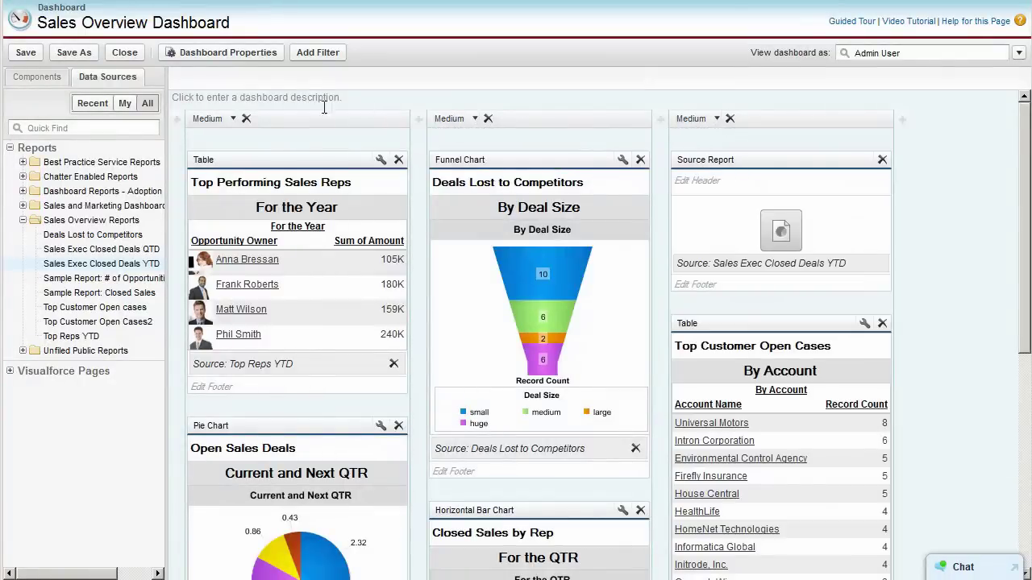
click(40, 77)
drag(84, 163, 718, 204)
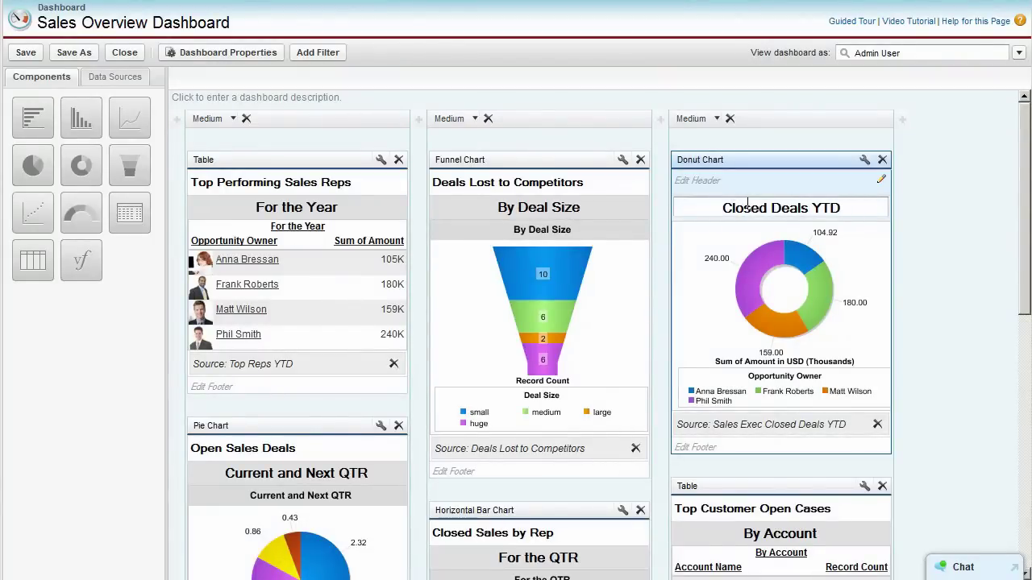
click(863, 162)
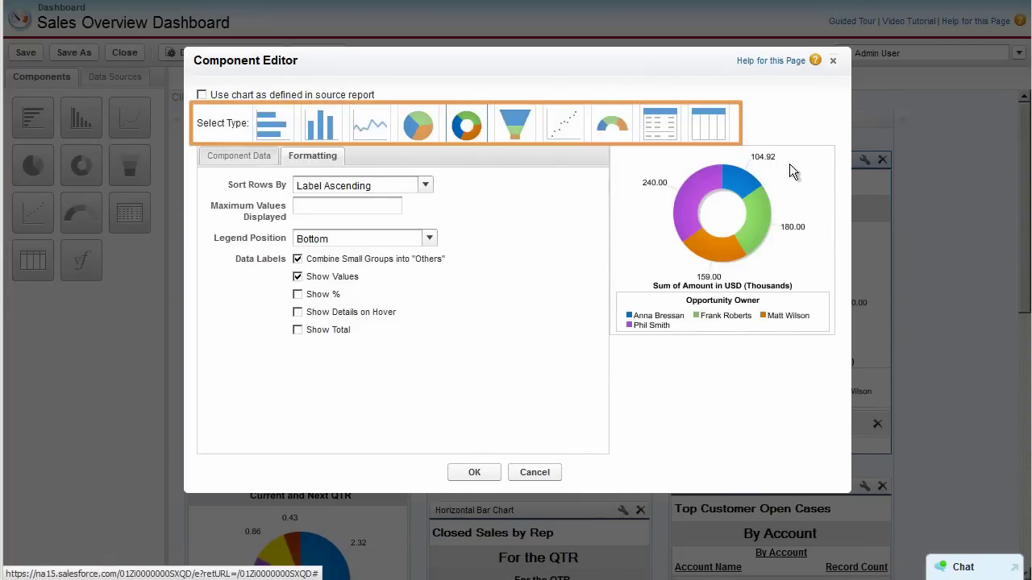
Make the donut follow its source report's chart definition, after reviewing its data, drill-down and formatting settings
click(272, 124)
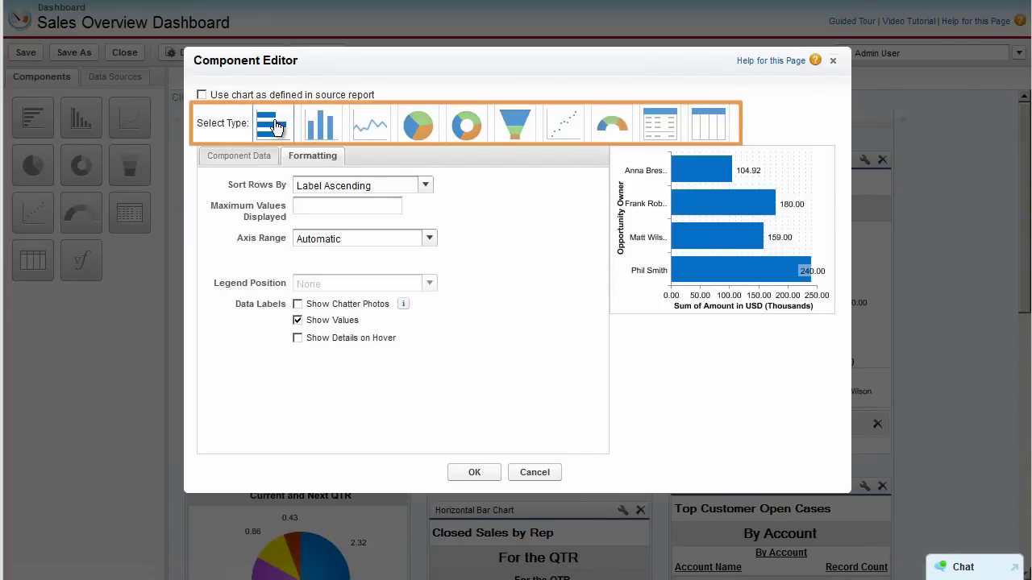
click(202, 95)
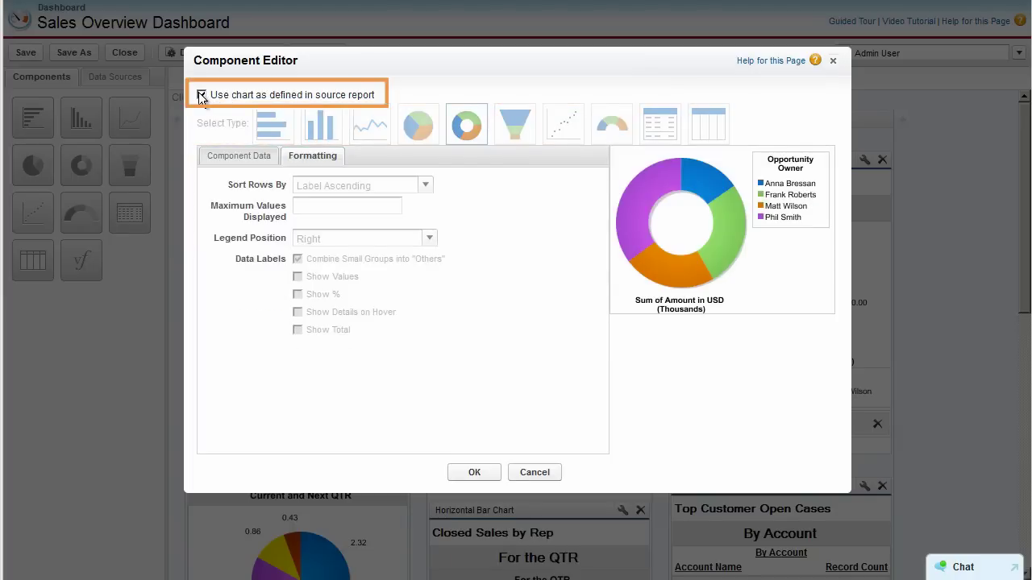
click(247, 157)
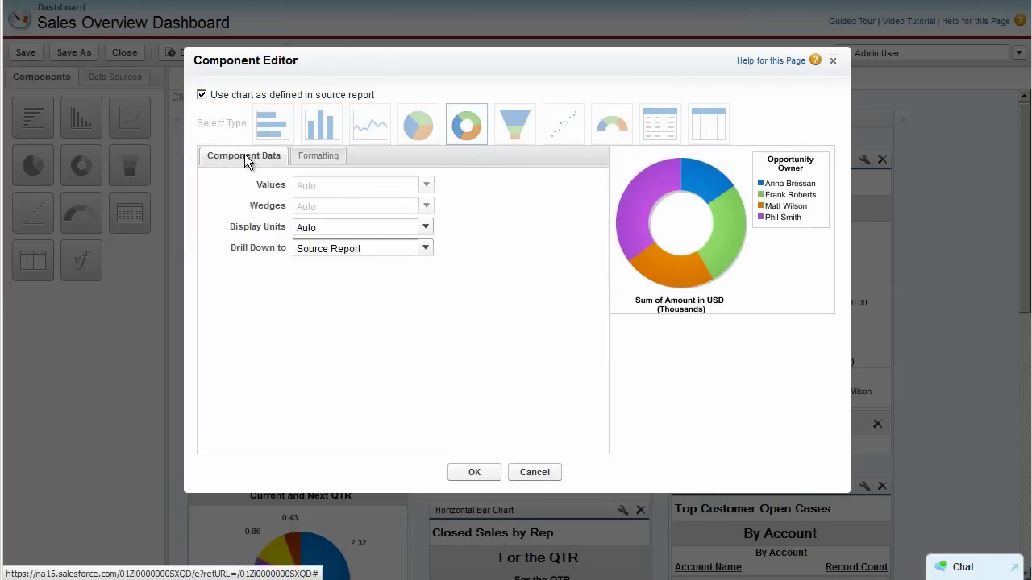
click(426, 250)
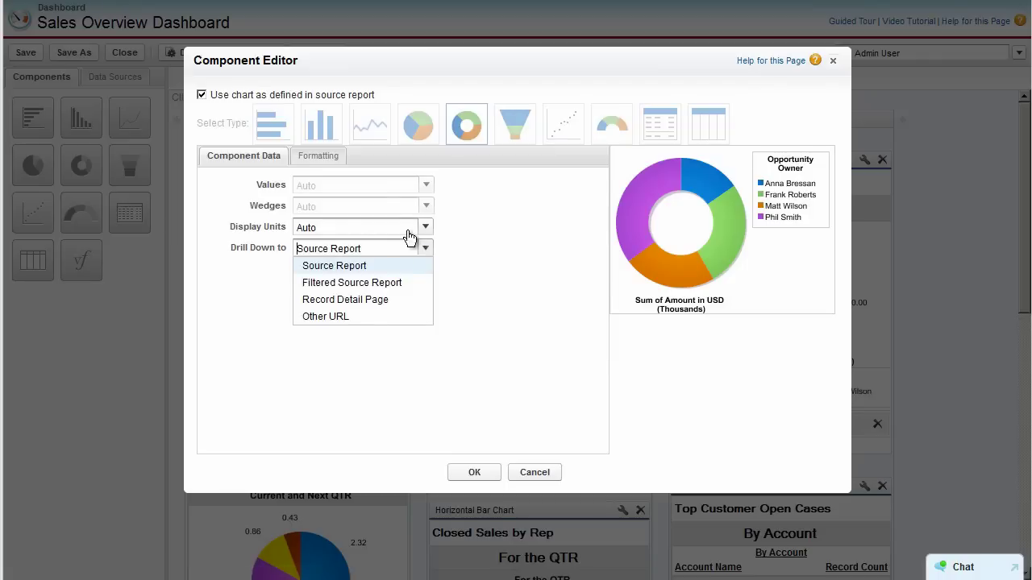
click(323, 158)
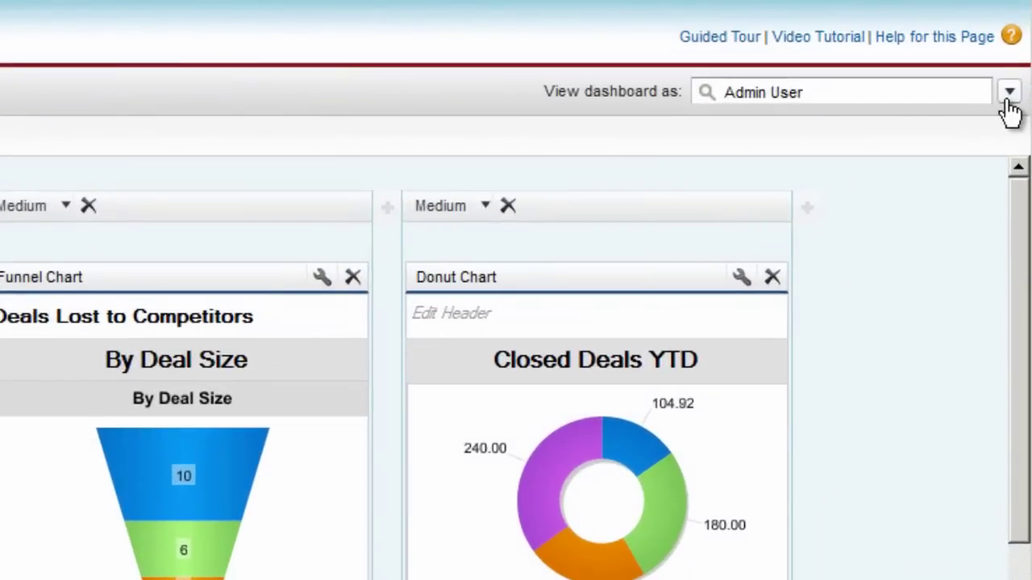
Run the dashboard as the logged-in user and let authorized users change the running user
click(1008, 93)
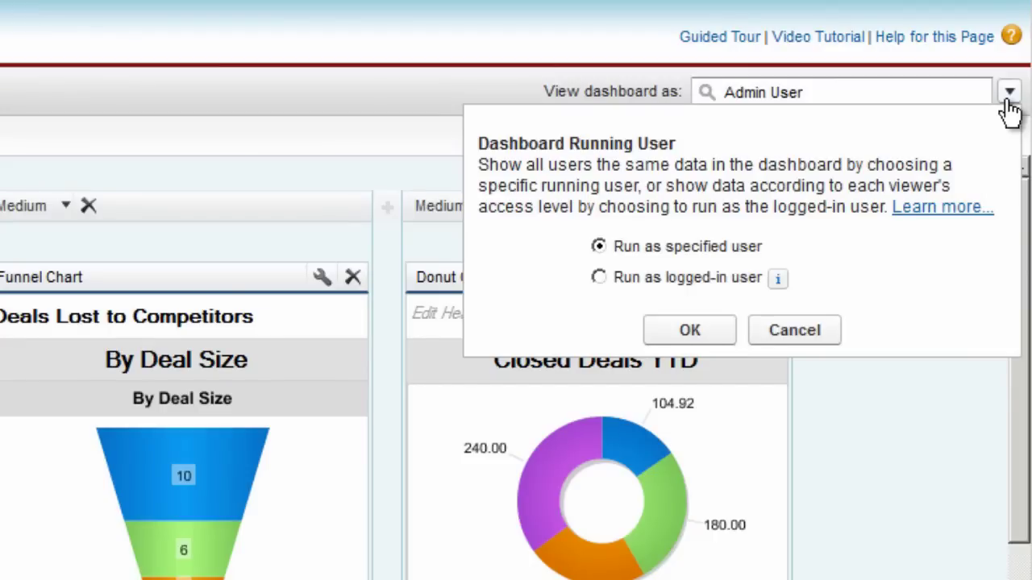
click(598, 277)
click(626, 319)
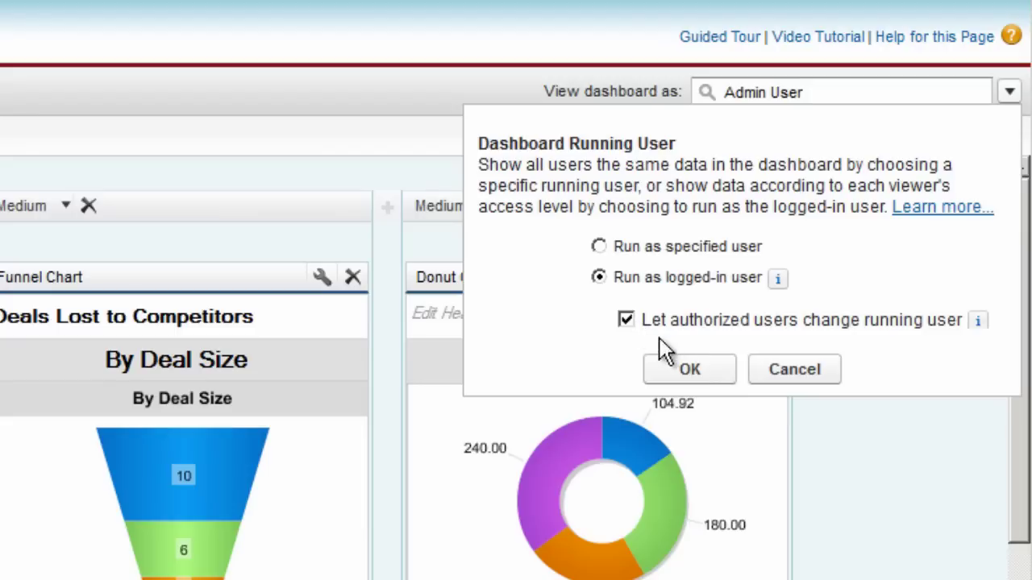
click(691, 371)
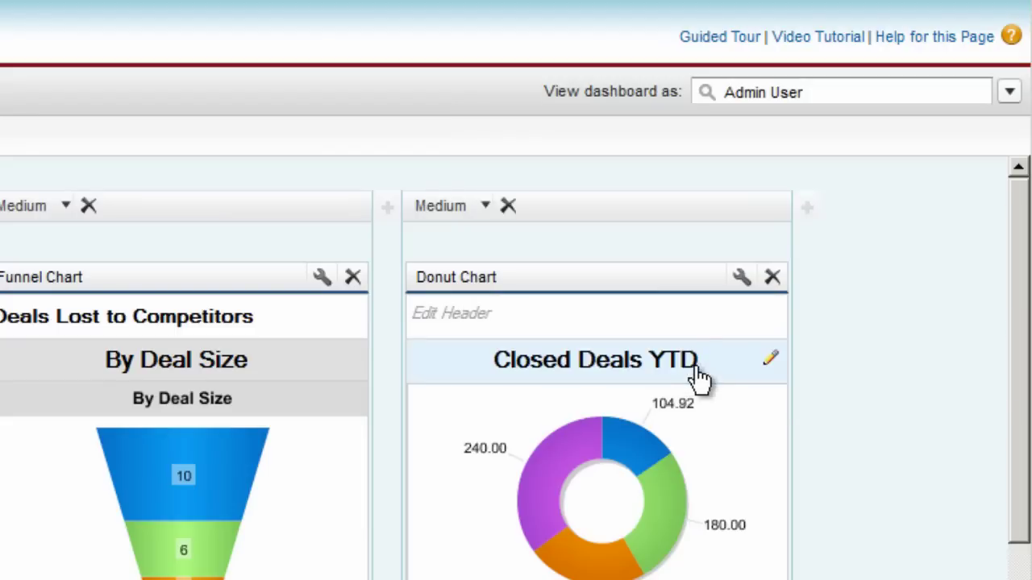
View the dashboard as another sales rep chosen from the name suggestions
drag(787, 92, 707, 92)
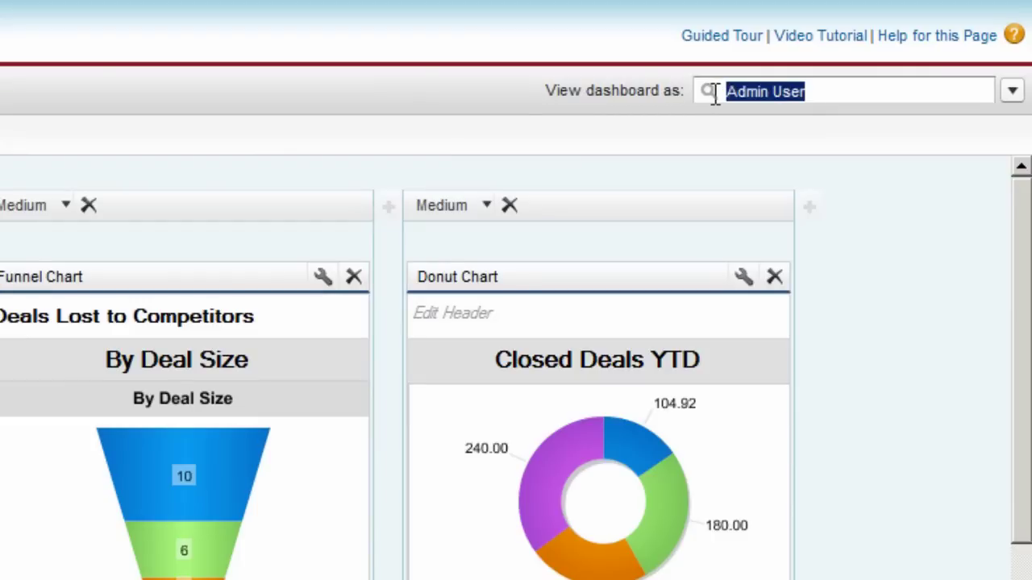
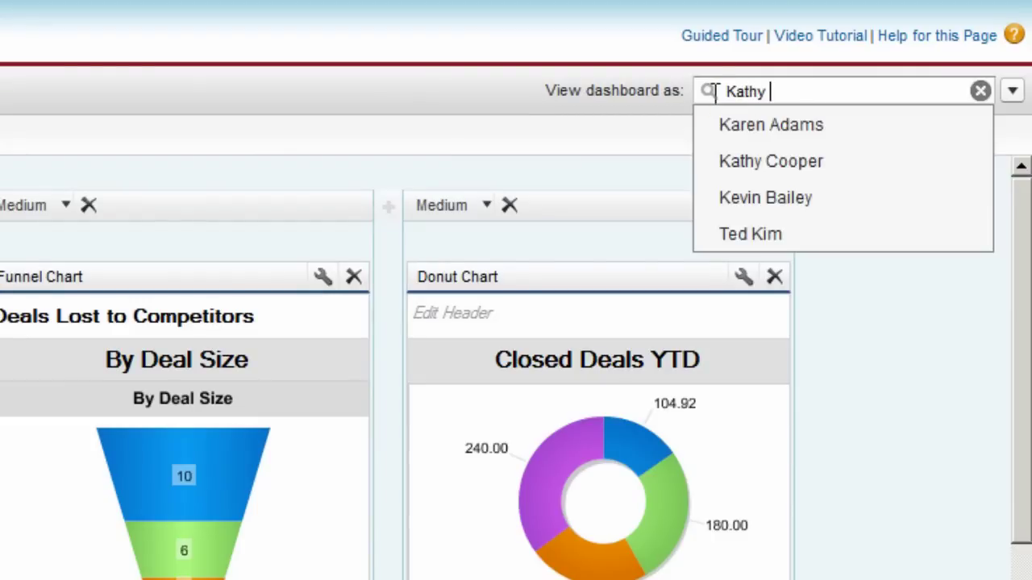
click(742, 123)
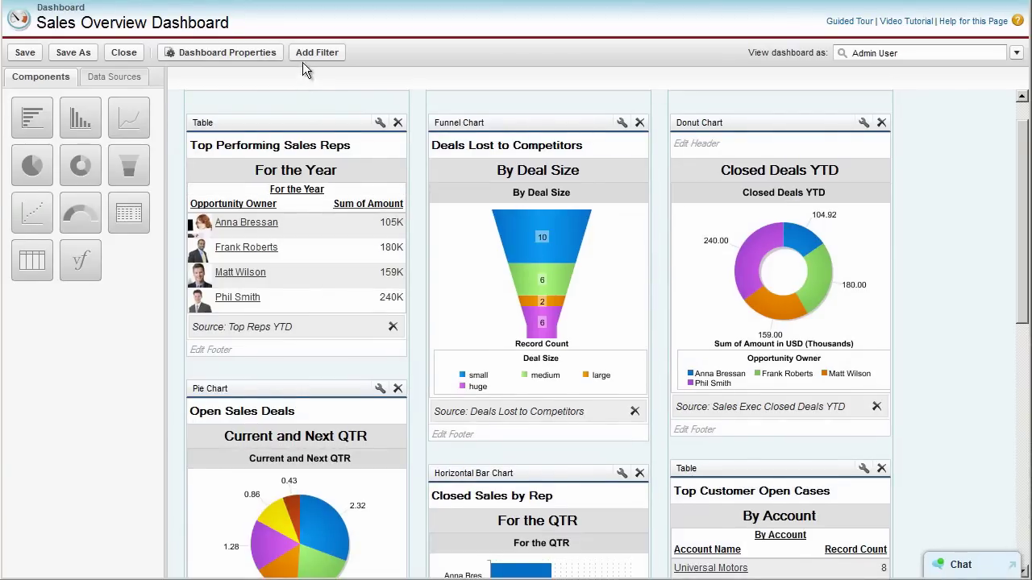
Add an Annual Revenue filter to the dashboard
click(305, 53)
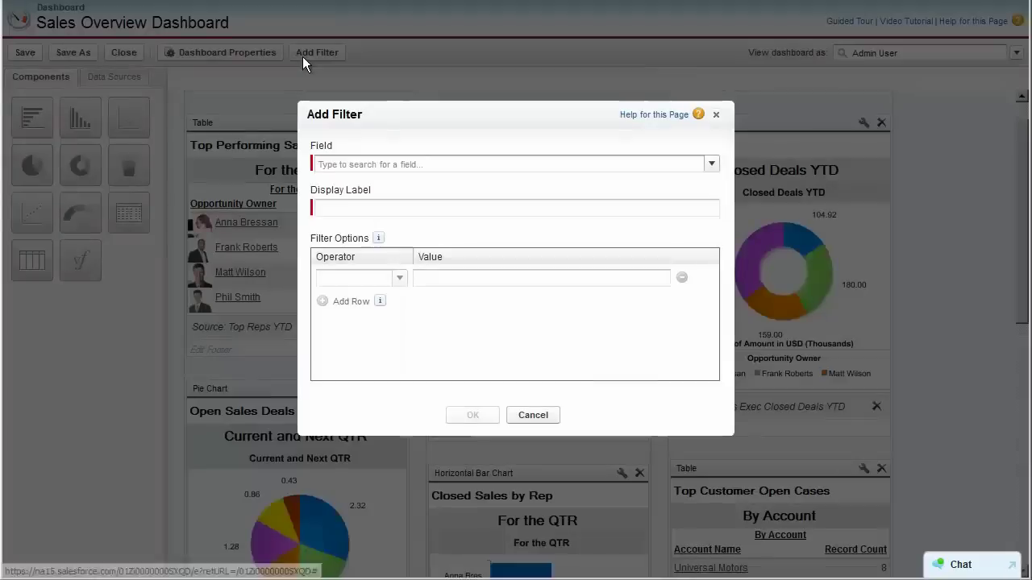
click(329, 165)
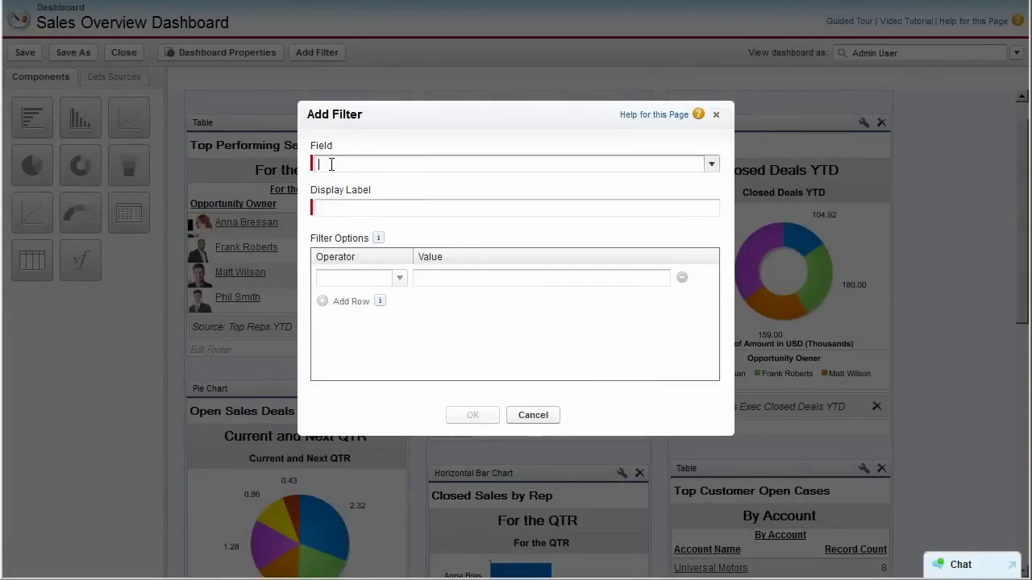
text(ann)
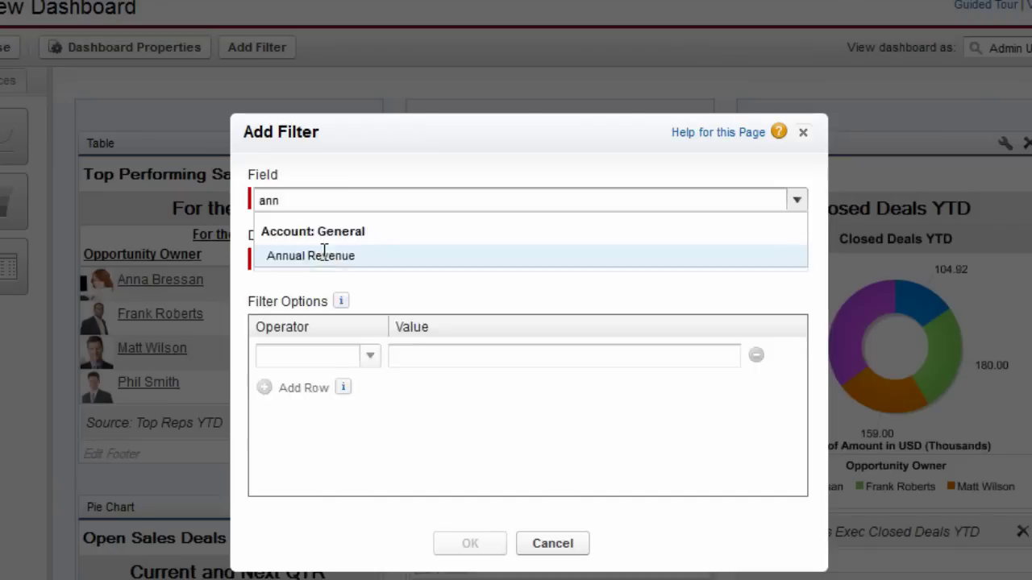
click(324, 255)
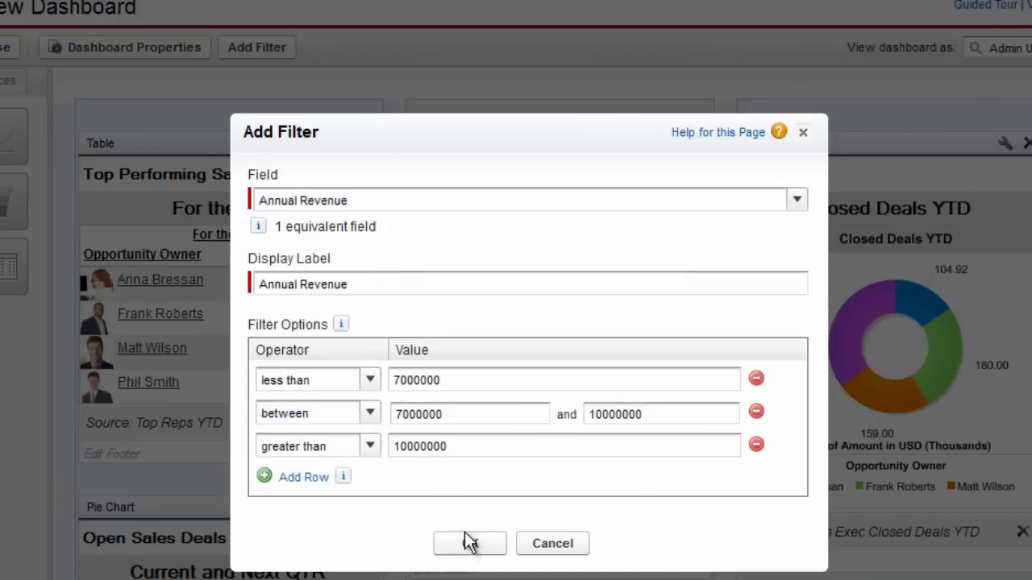
click(472, 546)
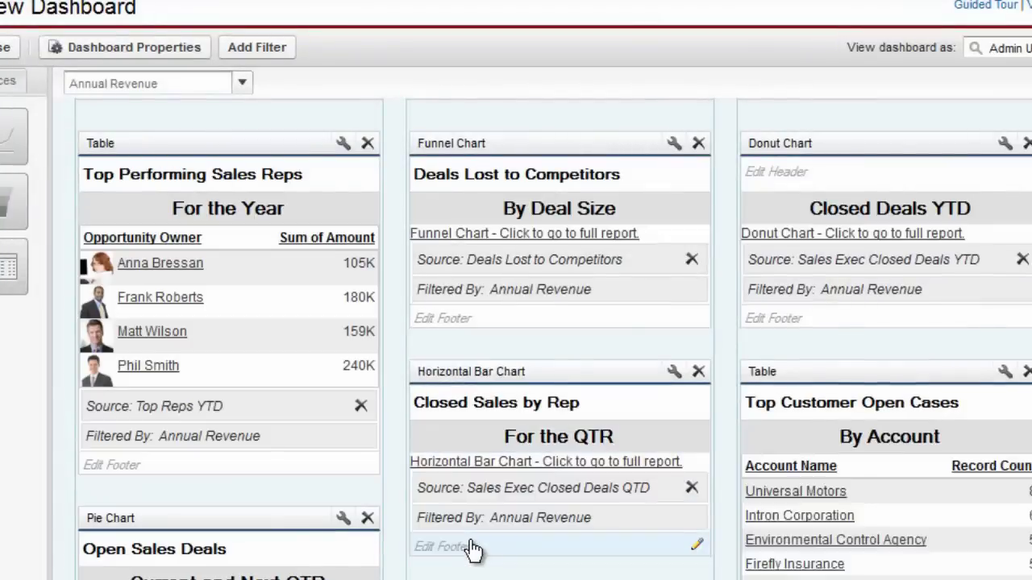
Add a State filter on Billing State/Province and save the dashboard
click(254, 48)
click(271, 202)
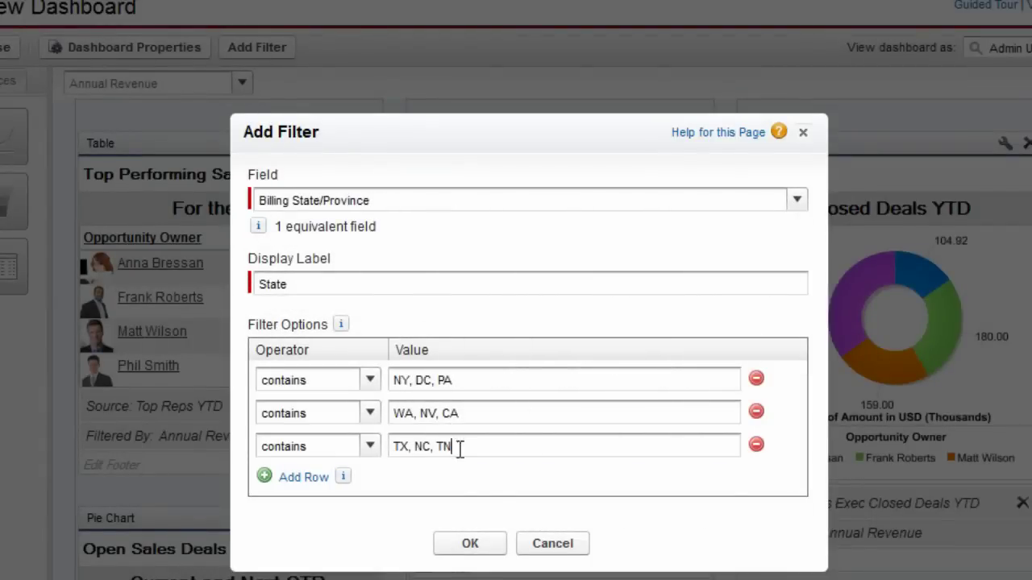
click(472, 548)
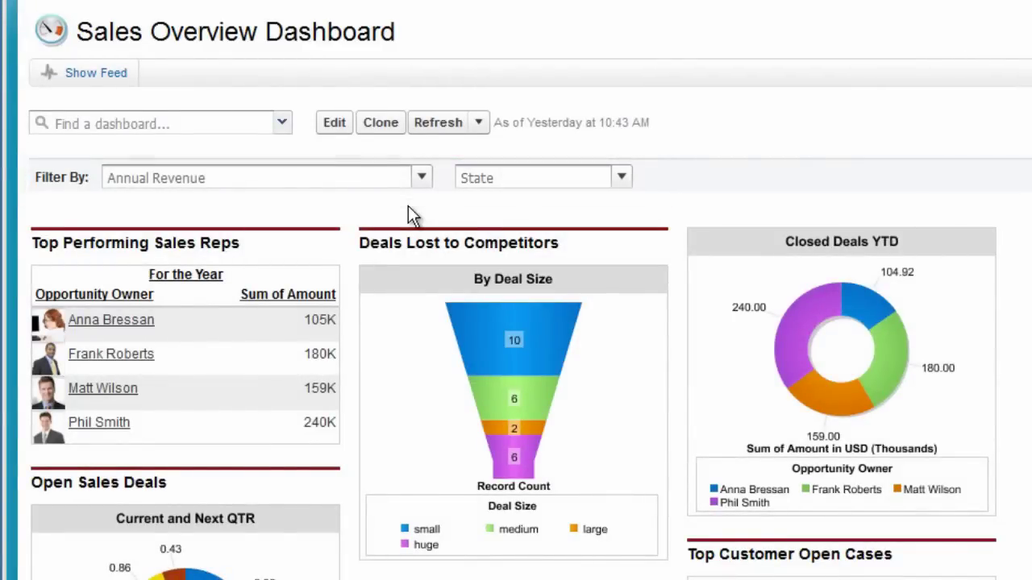
Check the Annual Revenue filter choices, then bring up the Closed Deals YTD snapshot options
click(422, 182)
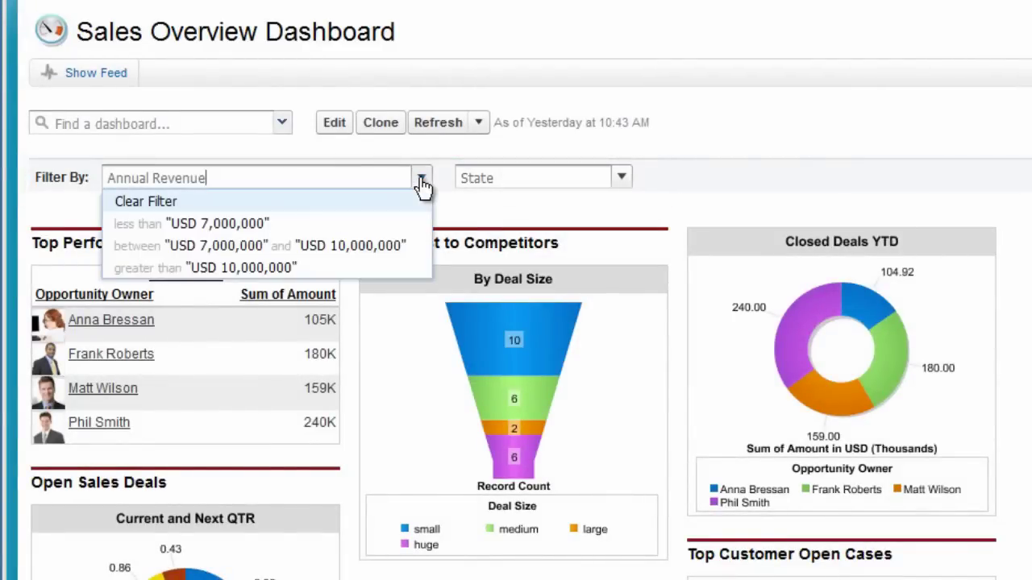
click(406, 223)
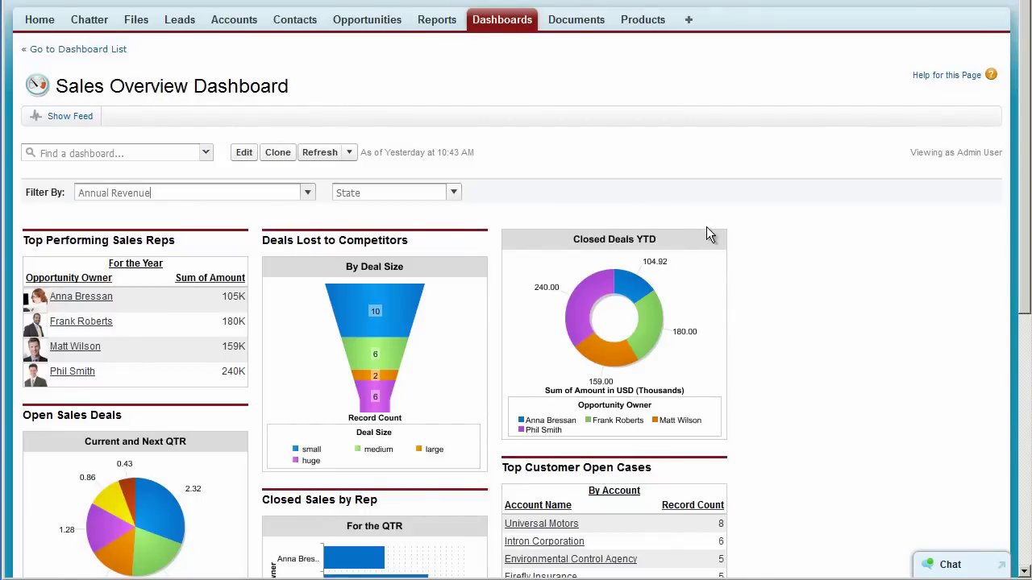
click(739, 238)
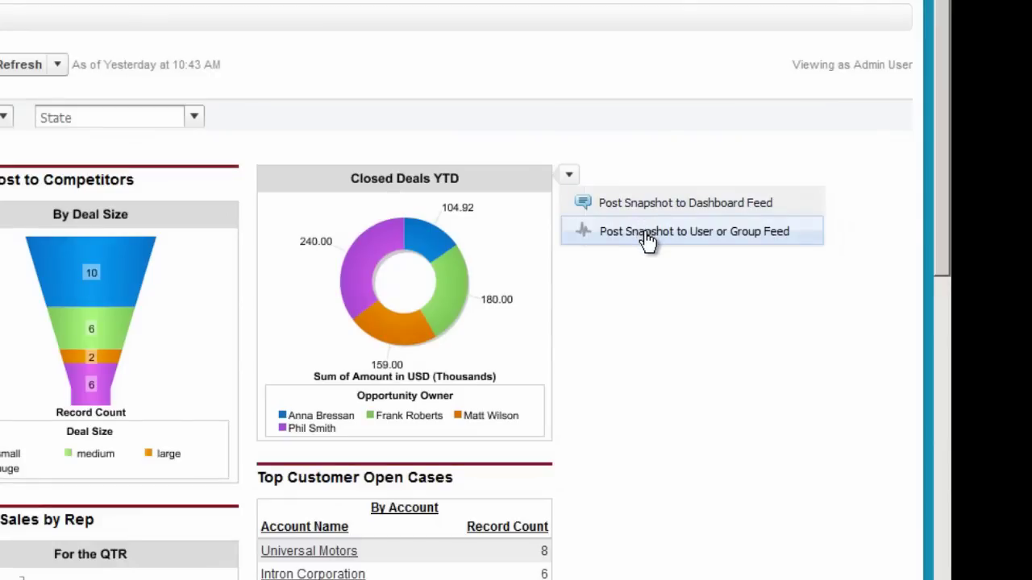
Post a Closed Deals YTD snapshot to the All Sales group with 'Check out the year end figures!'
click(655, 235)
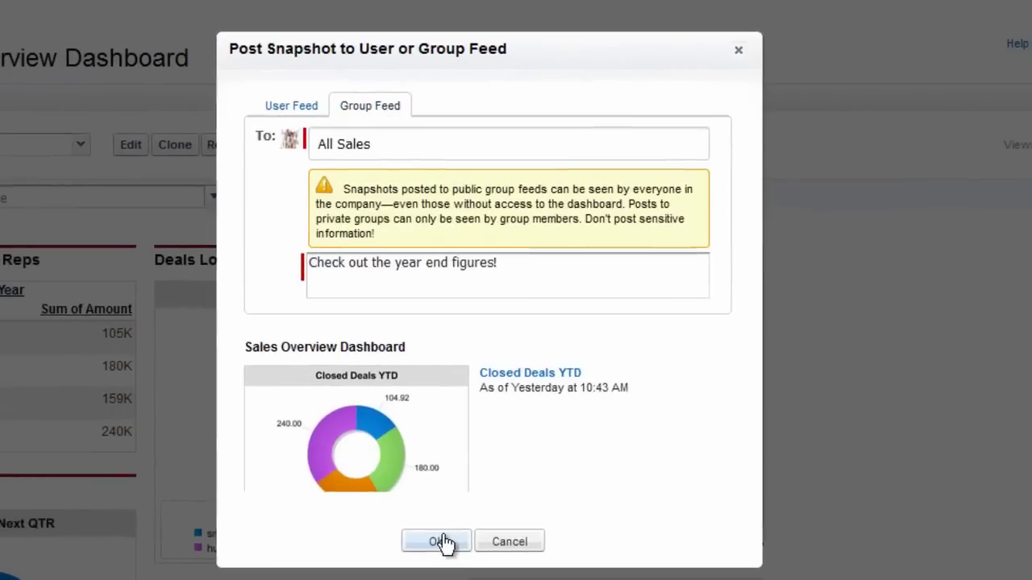
click(439, 542)
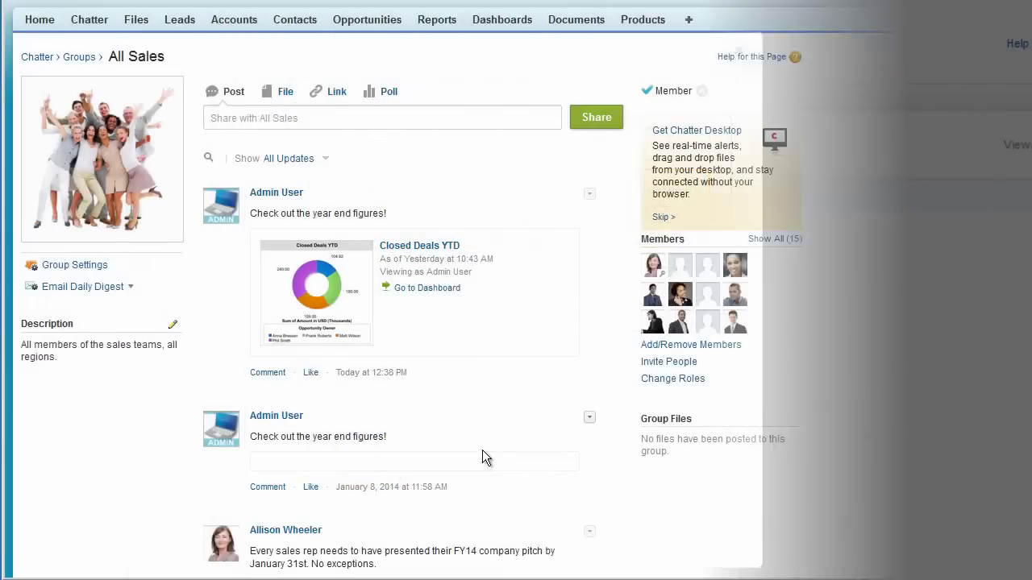
Return to the Sales Overview Dashboard from the snapshot post and follow it
click(433, 289)
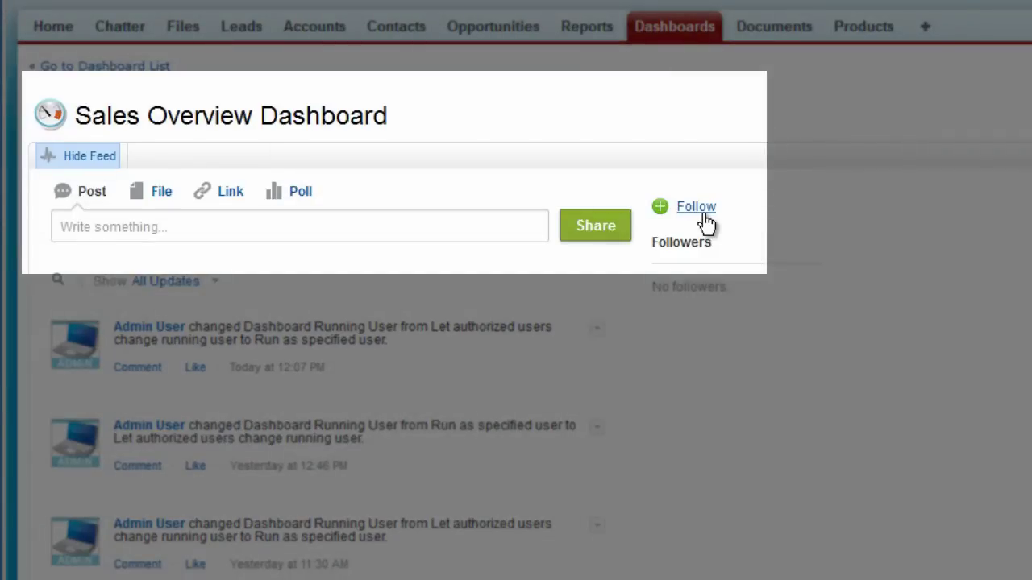
click(703, 214)
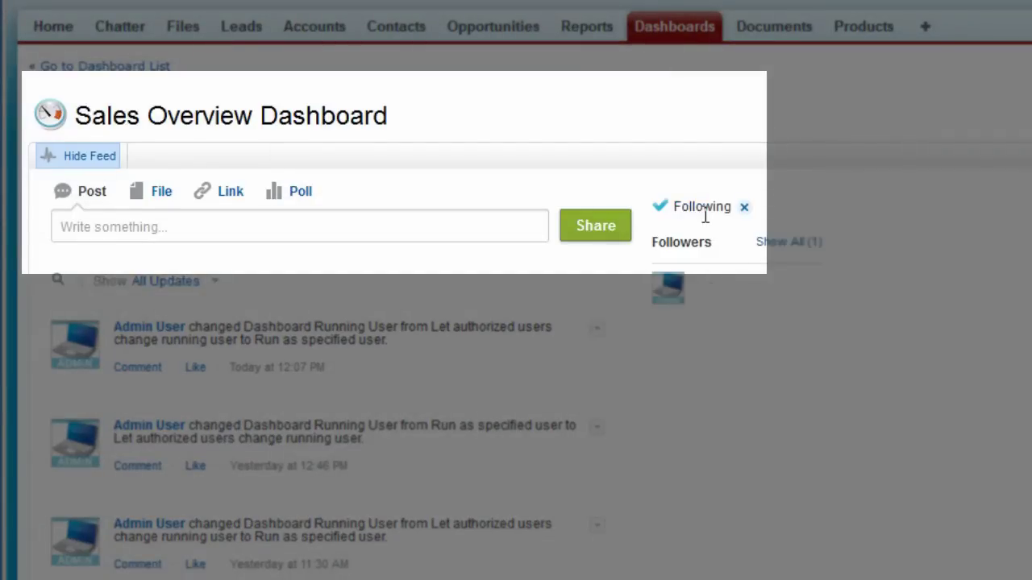